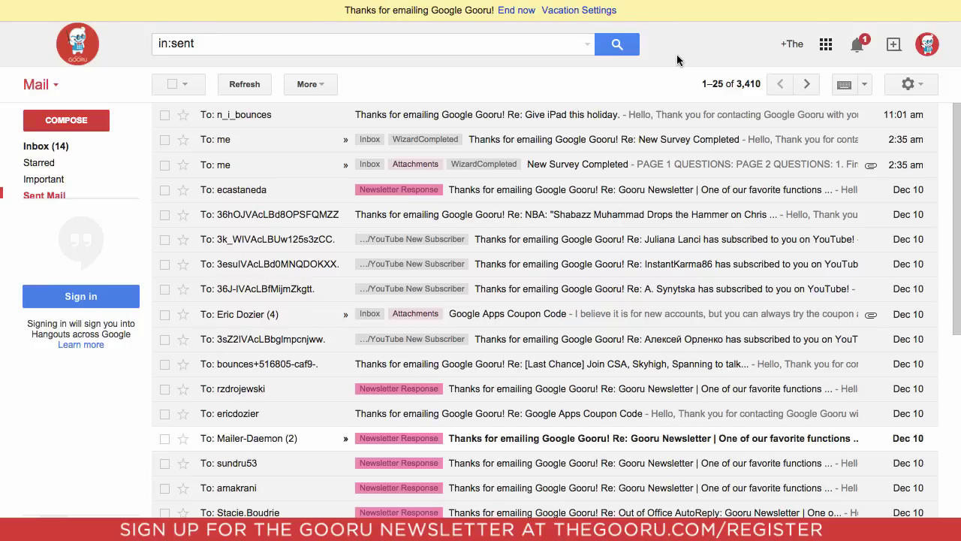
Step: Open Gmail's General settings and scroll down to the Signature section with the logo signature
click(906, 84)
click(835, 220)
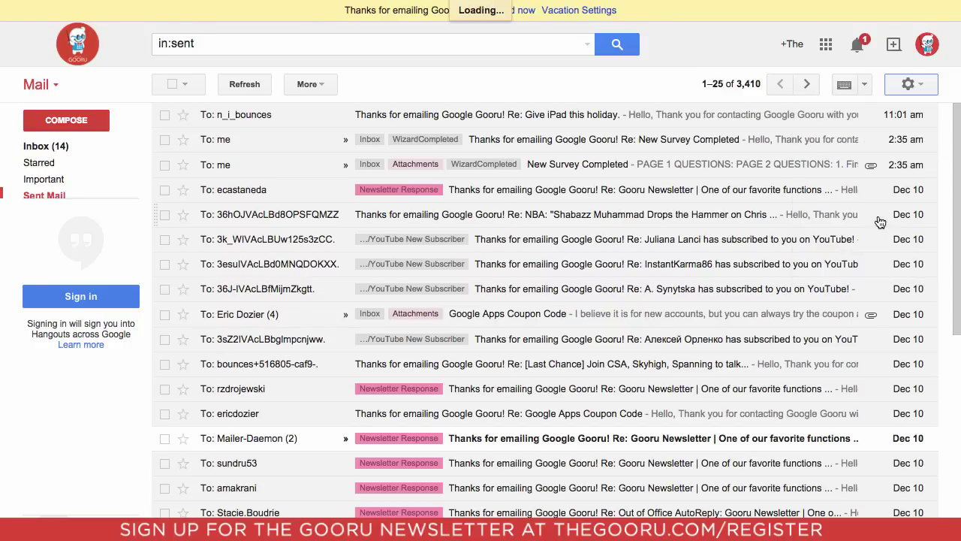
scroll(789, 227, down, 1)
scroll(789, 227, down, 5)
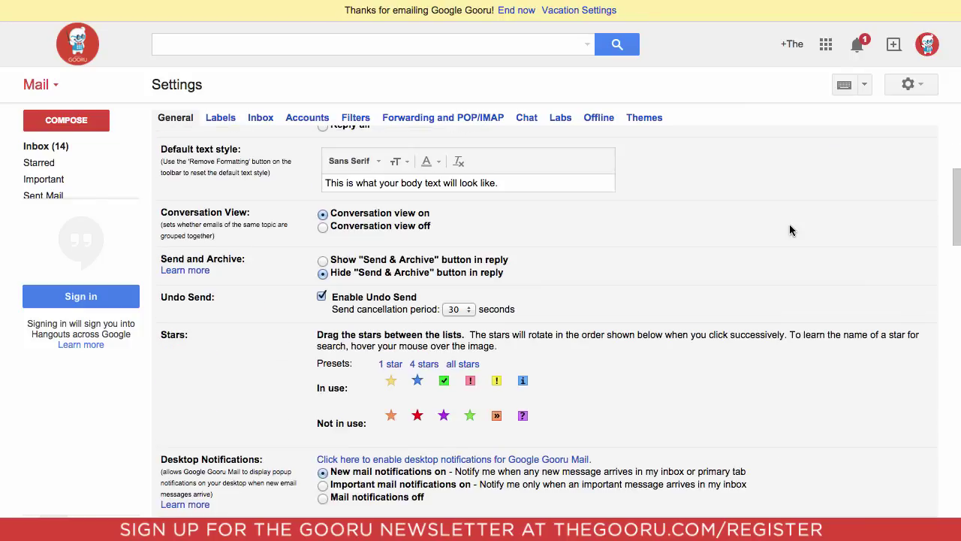
scroll(787, 233, down, 4)
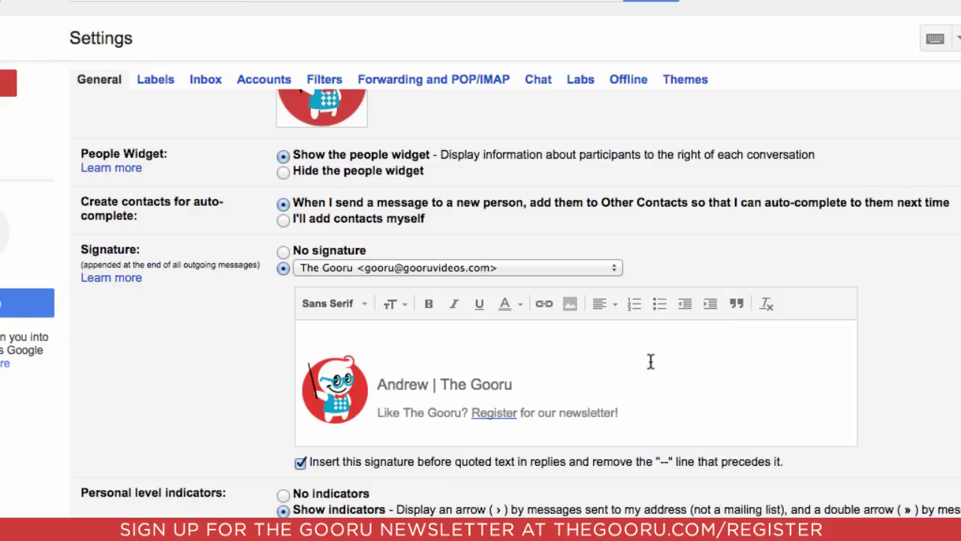
Step: Choose the Google Gooru address for the signature and delete its old logo signature
click(612, 270)
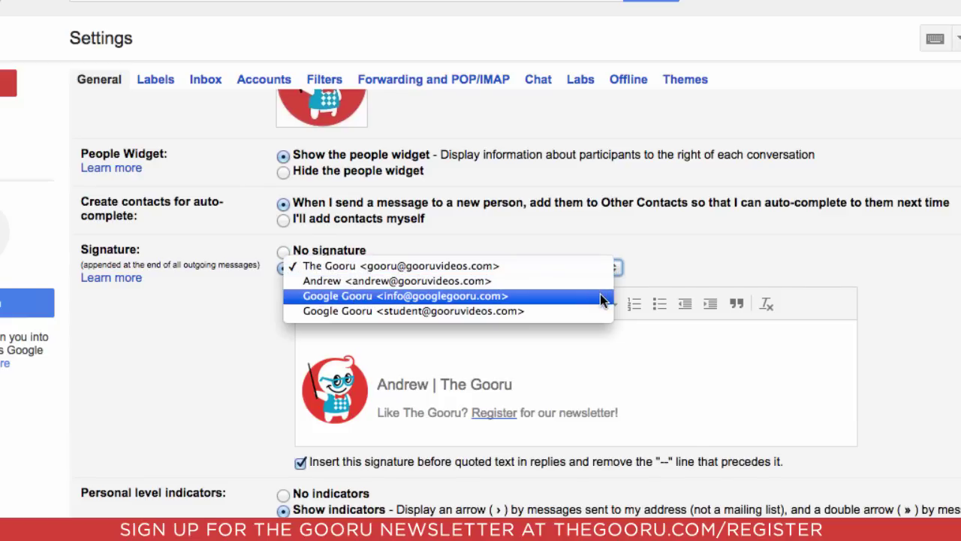
click(600, 295)
mouse_move(354, 349)
mouse_down()
mouse_move(635, 418)
mouse_move(756, 418)
mouse_up()
key(BackSpace)
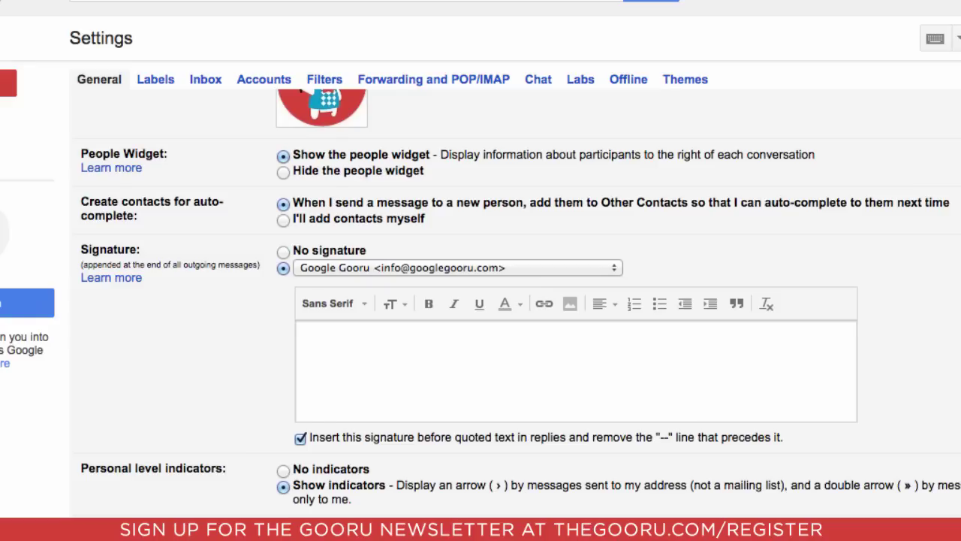
Step: Type four signature lines: the user's name, President and CEO, The Gooru, and a phone number
text(Andrew)
key(Return)
text(President and CEO)
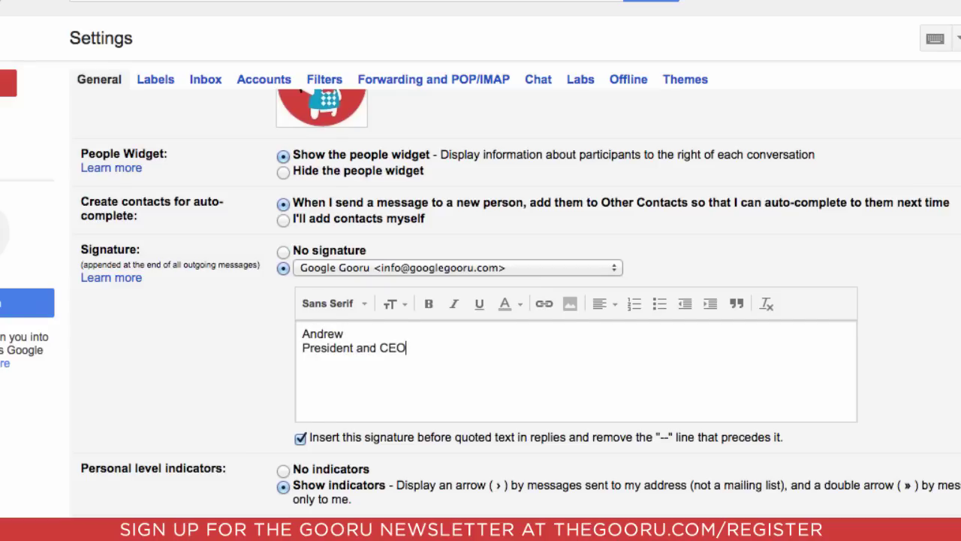
key(Return)
text(The Gooru)
key(Return)
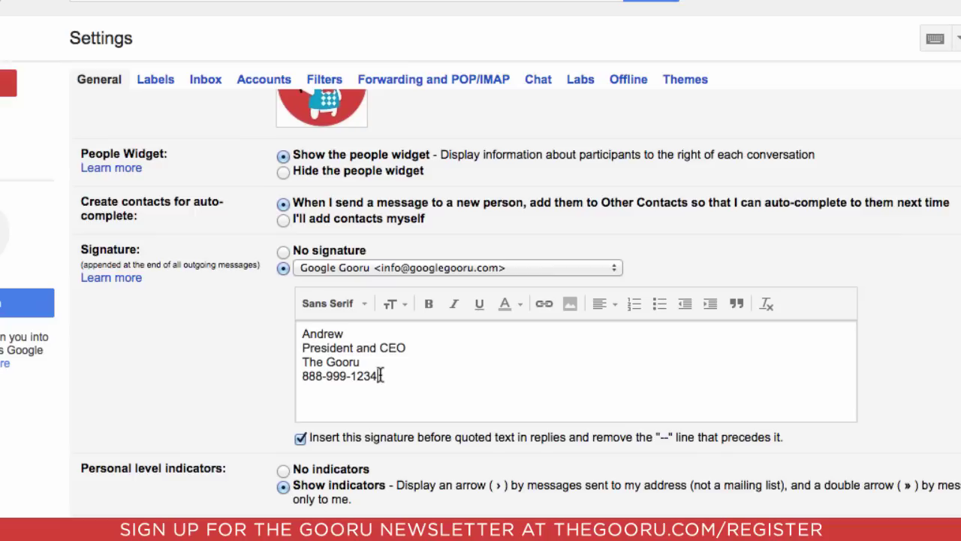
Step: Style all four signature lines in Comic Sans MS, bold, with blue text colour
mouse_move(381, 375)
mouse_down()
mouse_move(304, 346)
mouse_move(302, 333)
mouse_up()
click(341, 304)
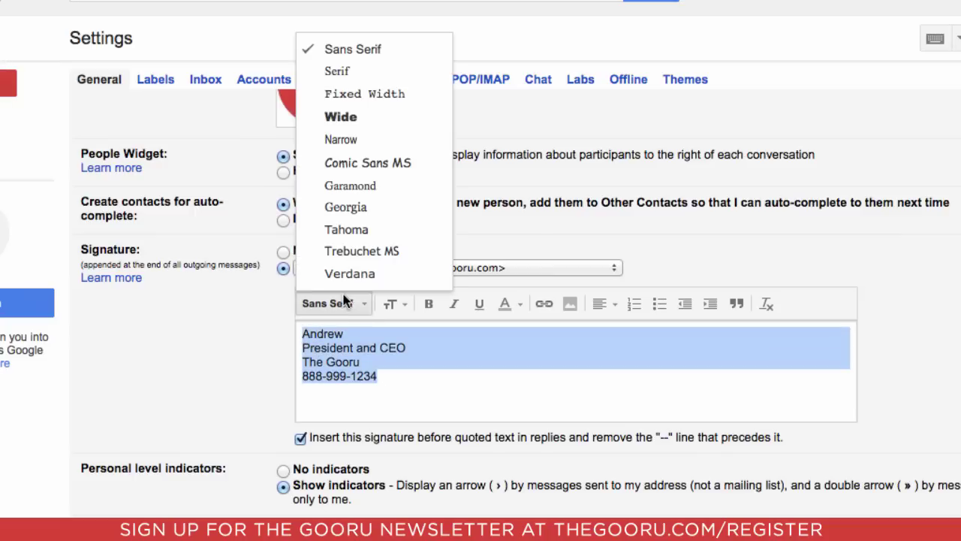
click(399, 162)
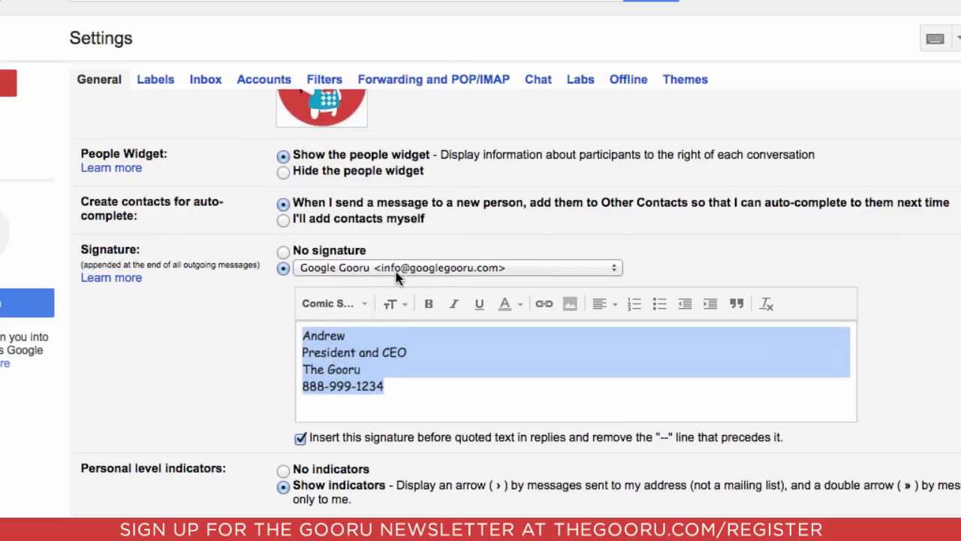
click(428, 303)
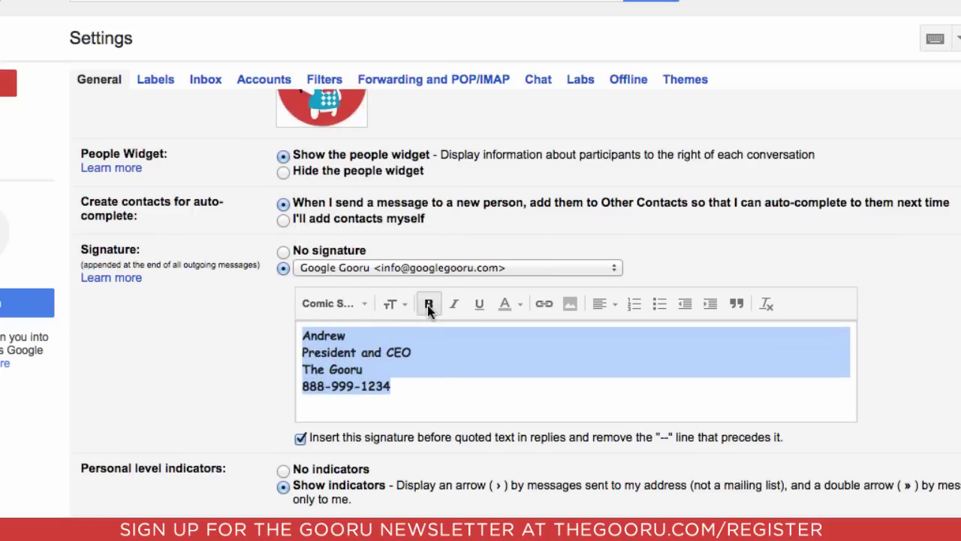
click(514, 303)
click(473, 165)
click(449, 392)
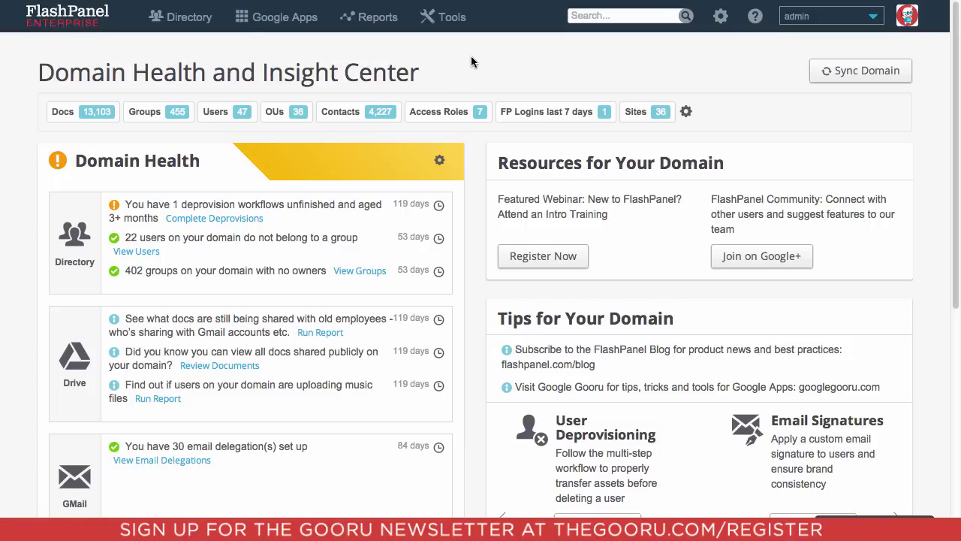
Step: Go to Tools > Gmail > Signatures and start a new signature with Get Started!
click(442, 21)
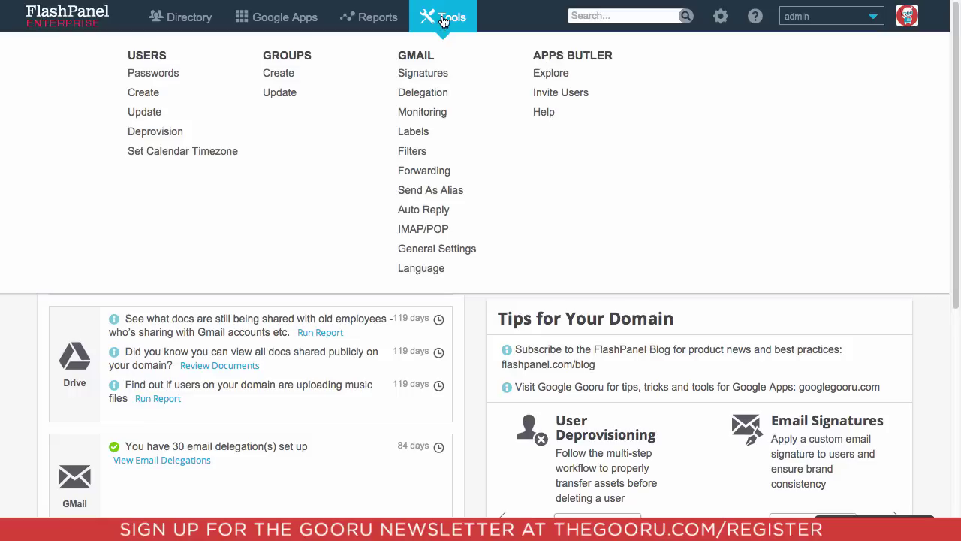
click(444, 77)
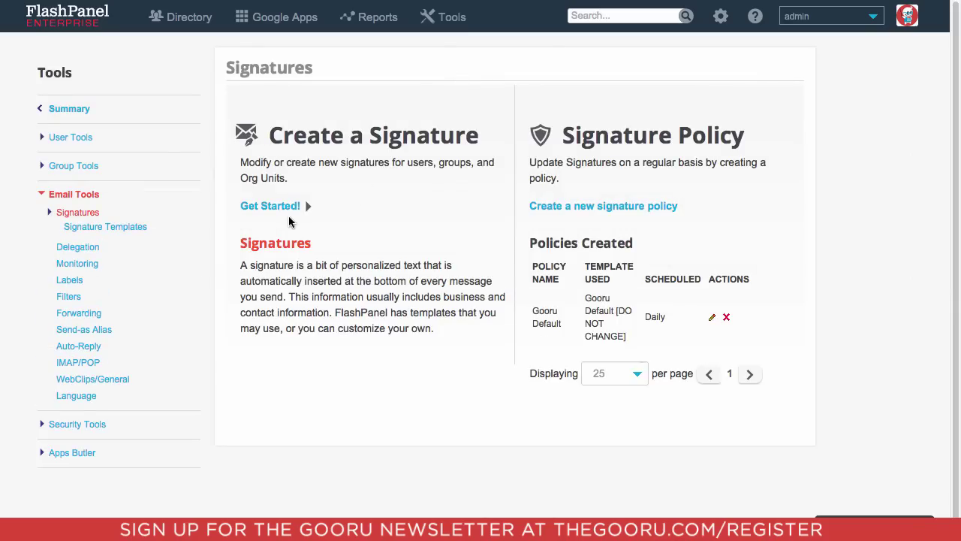
click(270, 206)
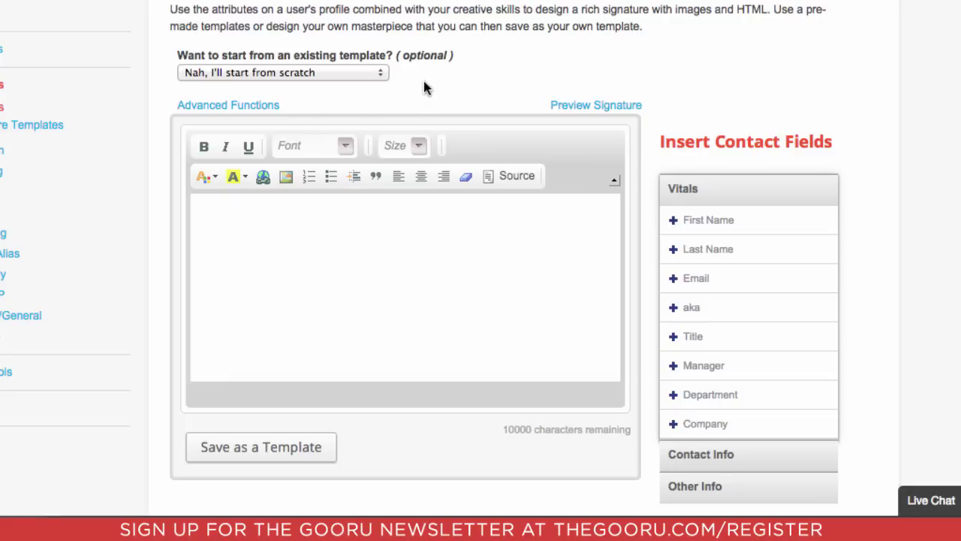
Step: Load the Gooru Default [DO NOT CHANGE] template and insert the {workPhone} field after 'newsletter!'
click(379, 78)
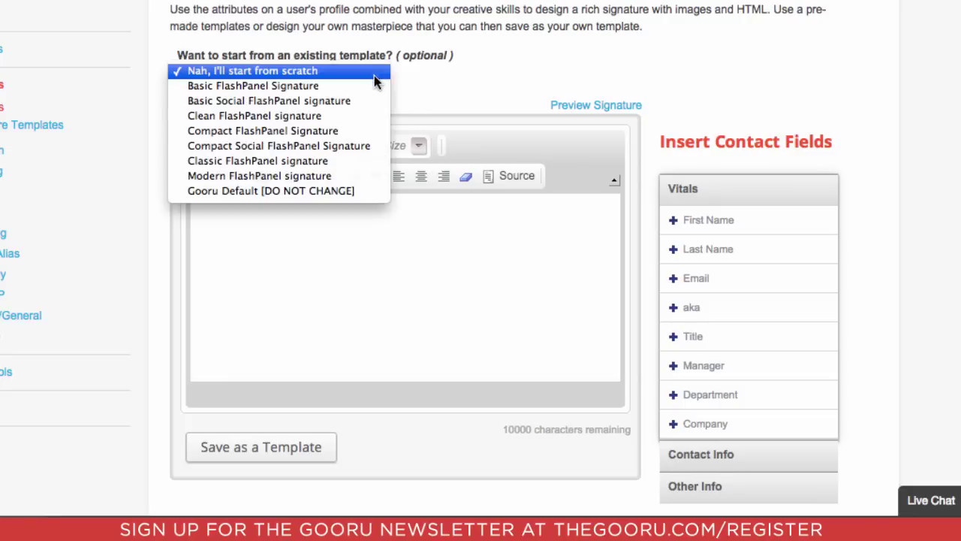
click(356, 191)
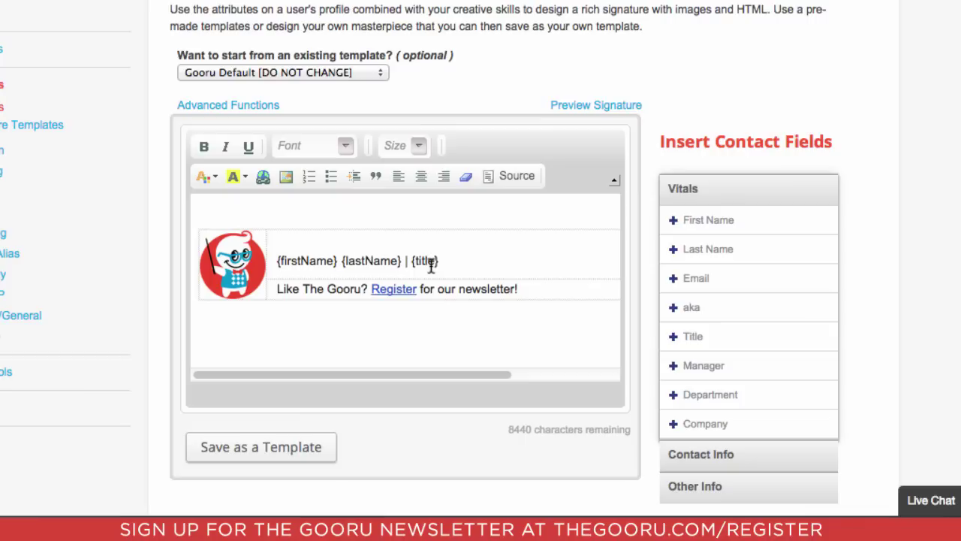
click(598, 292)
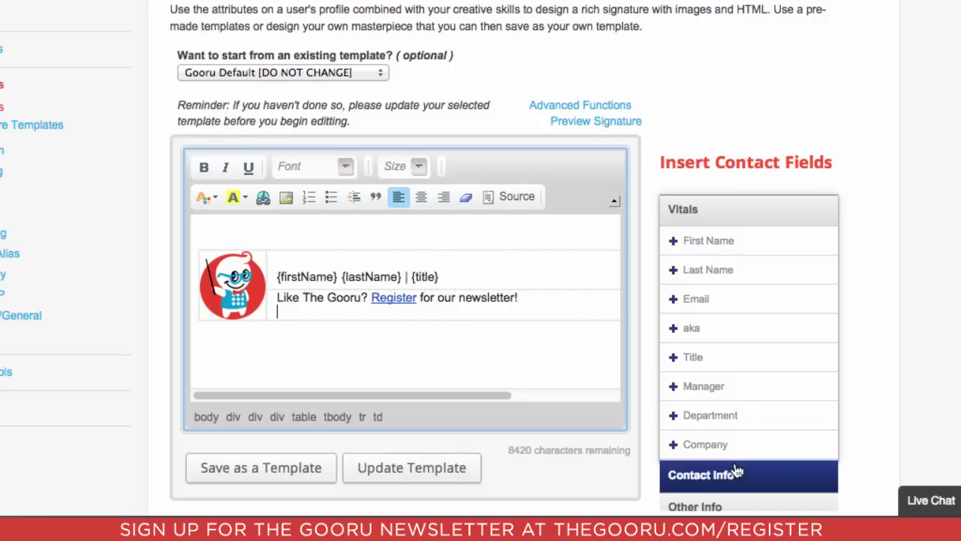
click(730, 474)
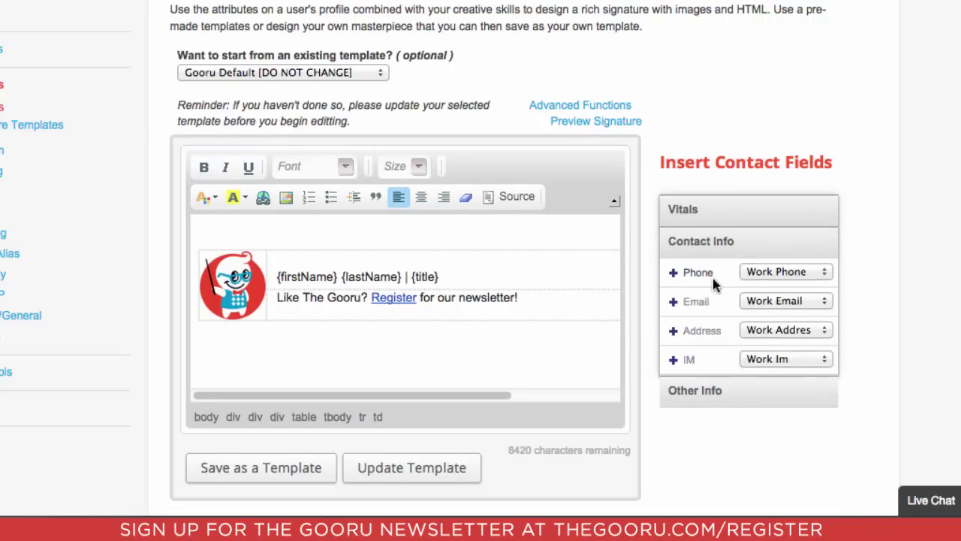
click(686, 280)
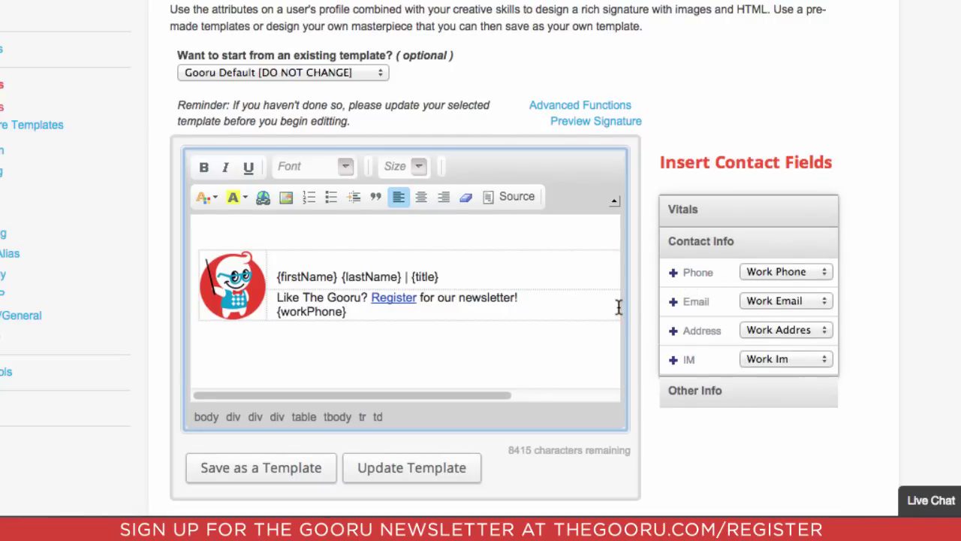
scroll(866, 203, down, 2)
Step: Select all domain users with + All and continue to the review step
click(862, 485)
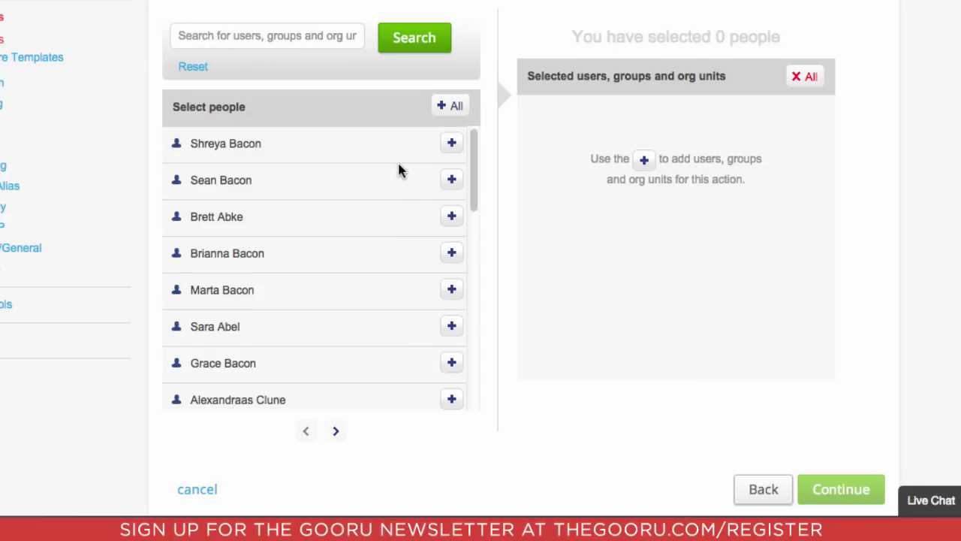
click(454, 109)
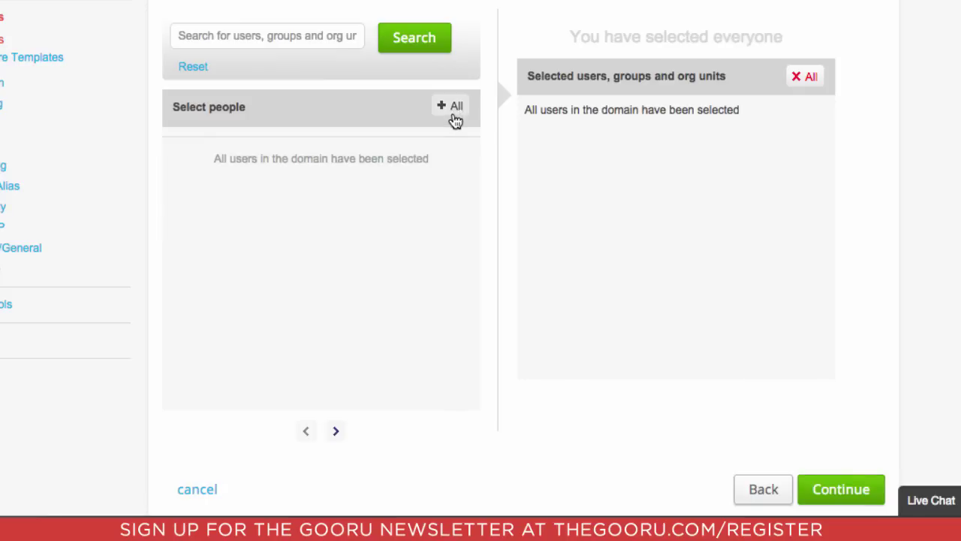
click(840, 489)
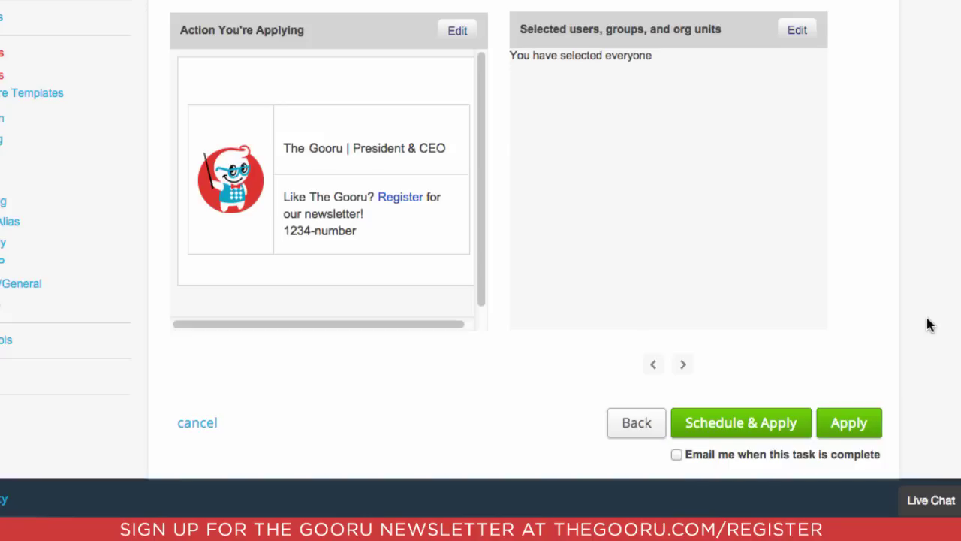
Step: Schedule the signature as a policy named 'Gooru -default'
click(780, 444)
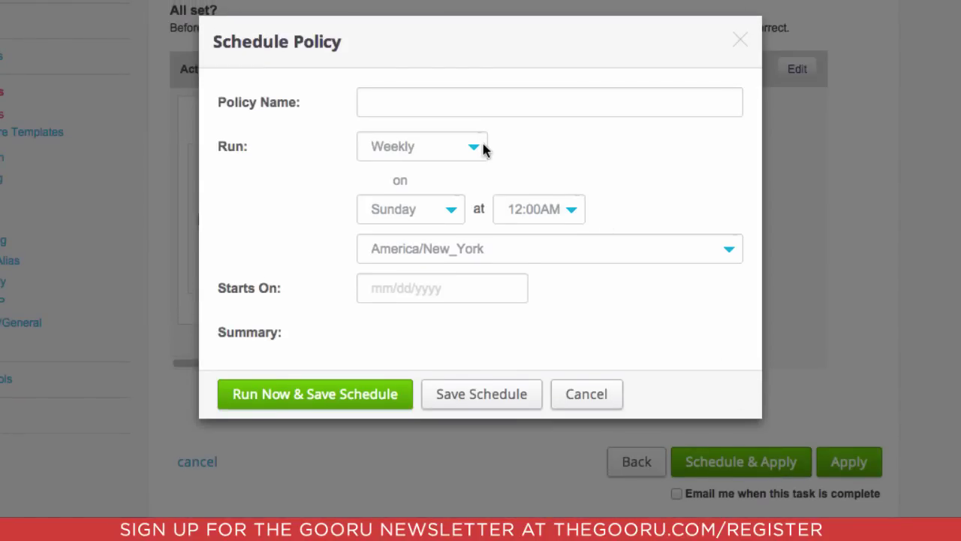
click(532, 109)
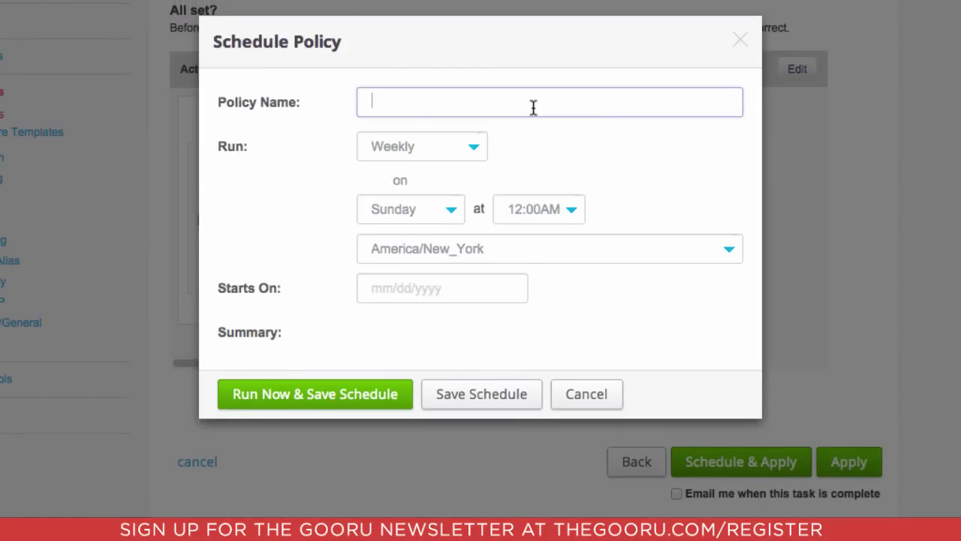
text(Gooru -default)
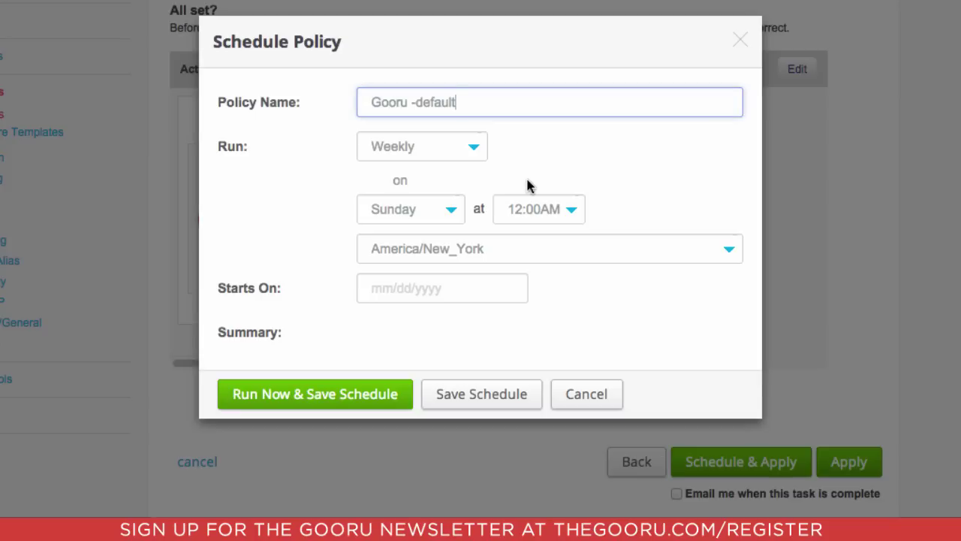